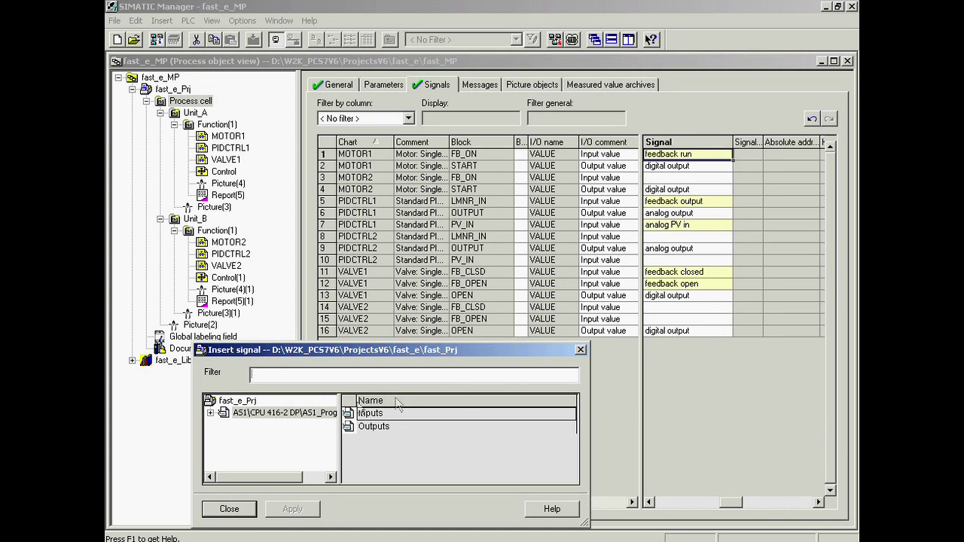
From the CPU's Inputs signal list, assign MOTOR1-FB_ON (I0.0) to MOTOR1's FB_ON input
left_click(215, 413)
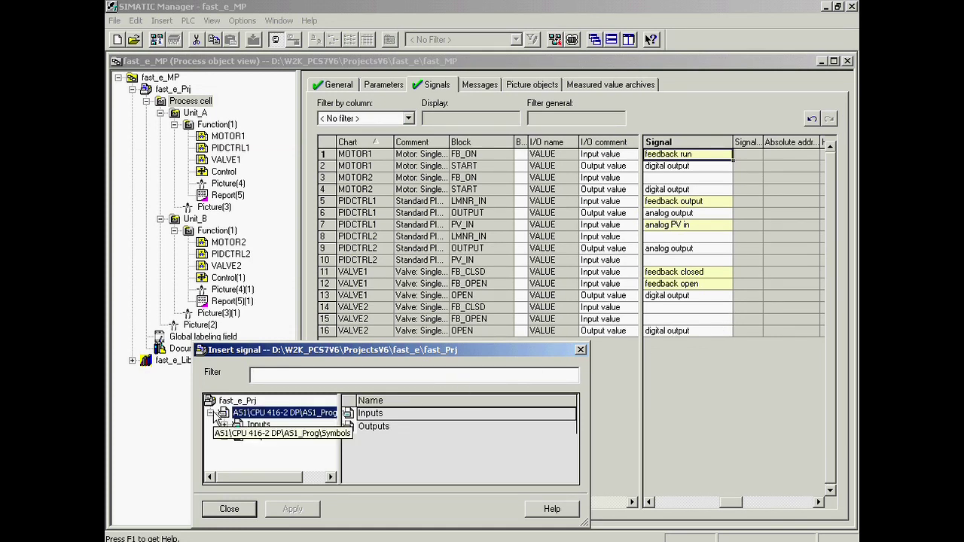
left_click(260, 425)
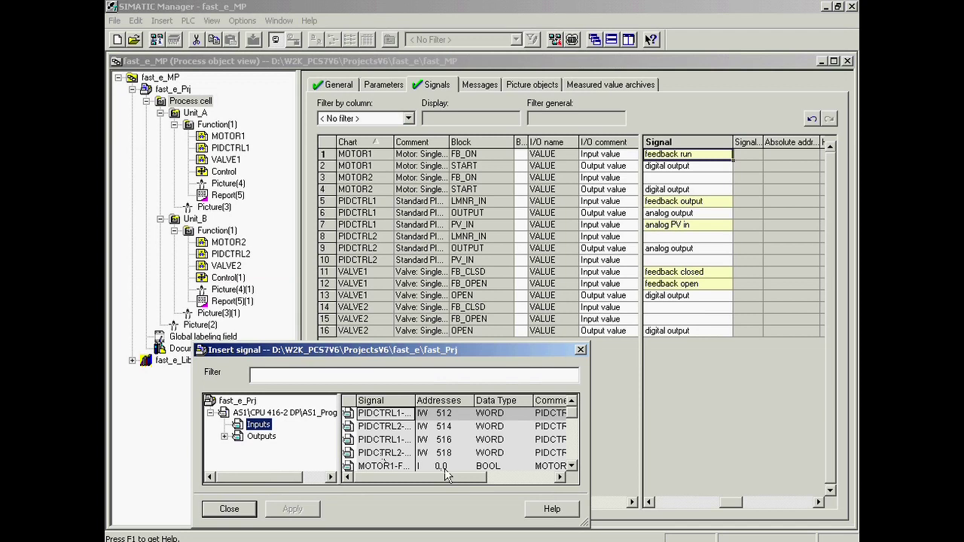
left_click(419, 414)
left_click_drag(419, 401, 455, 400)
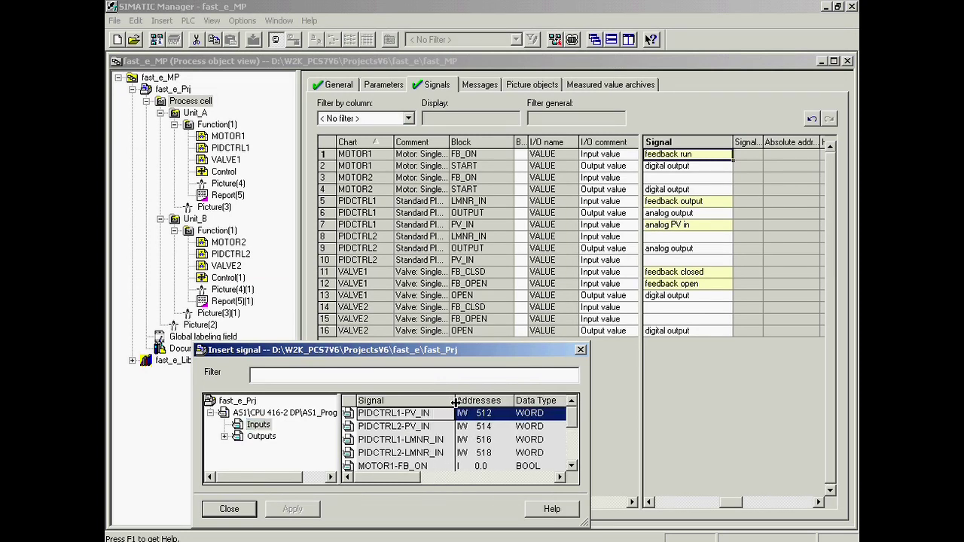
left_click(420, 464)
key("shift+Up")
left_click(476, 413)
left_click(425, 464)
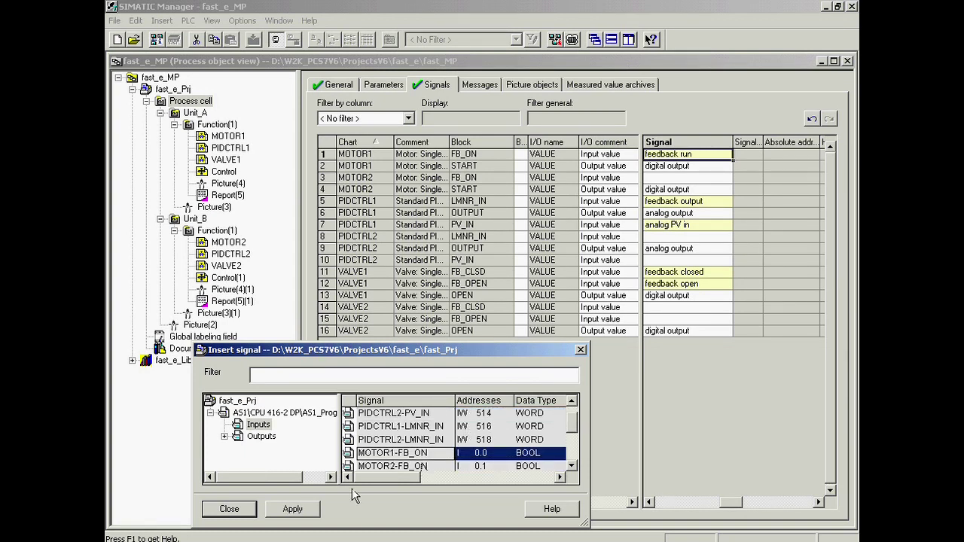
left_click(294, 509)
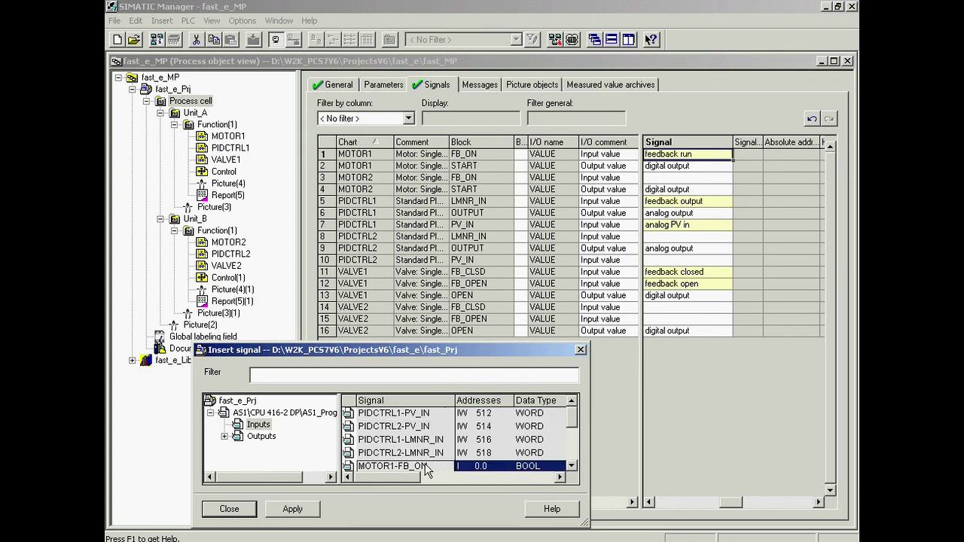
left_click(299, 509)
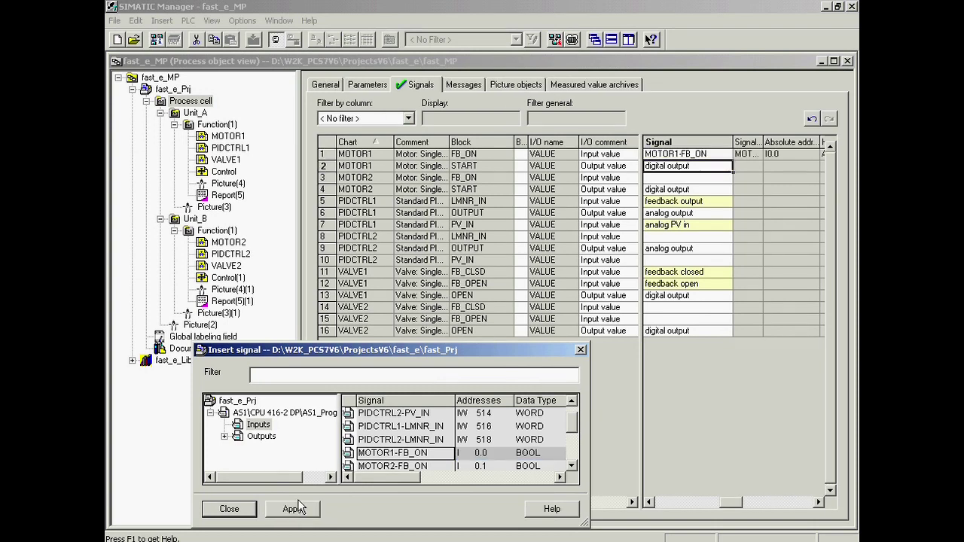
Assign output signal MOTOR1-OUT (Q0.0) to MOTOR1's START output
left_click(272, 435)
left_click(384, 413)
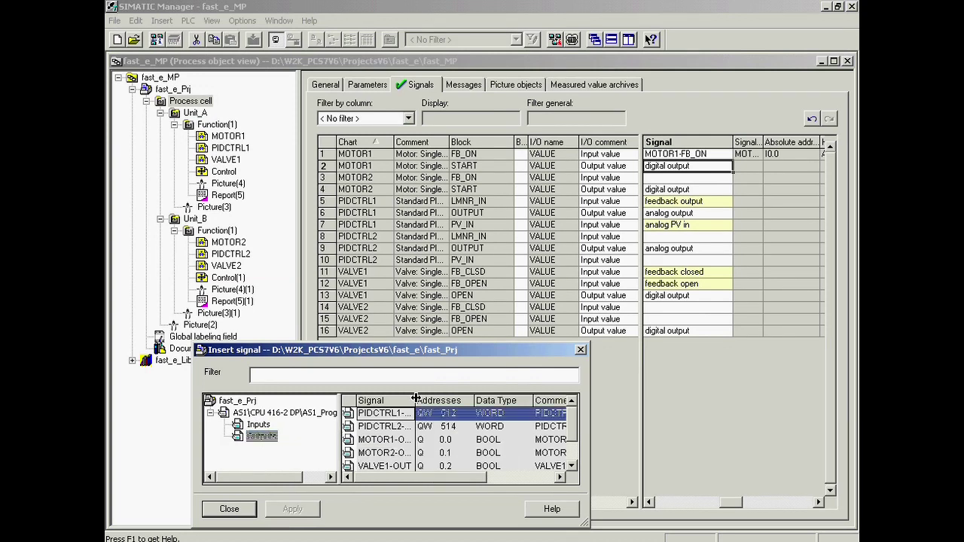
left_click_drag(415, 399, 447, 400)
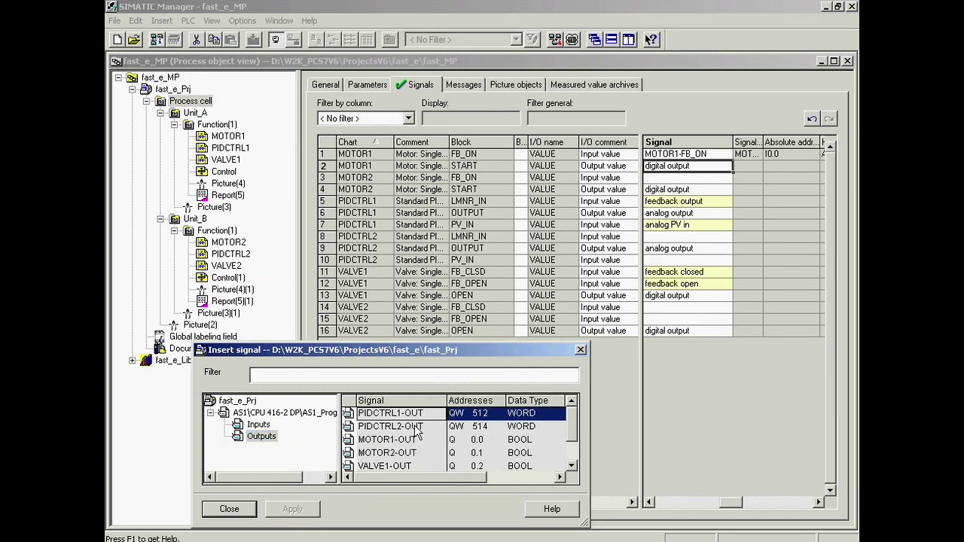
left_click(390, 442)
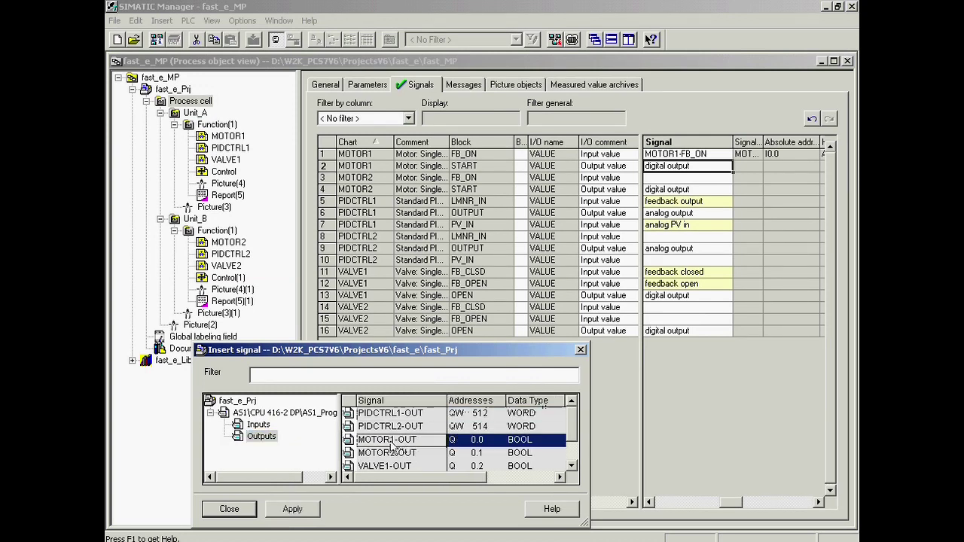
left_click(292, 509)
Assign input signal MOTOR2-FB_ON (I0.1) to MOTOR2's FB_ON input
left_click(261, 426)
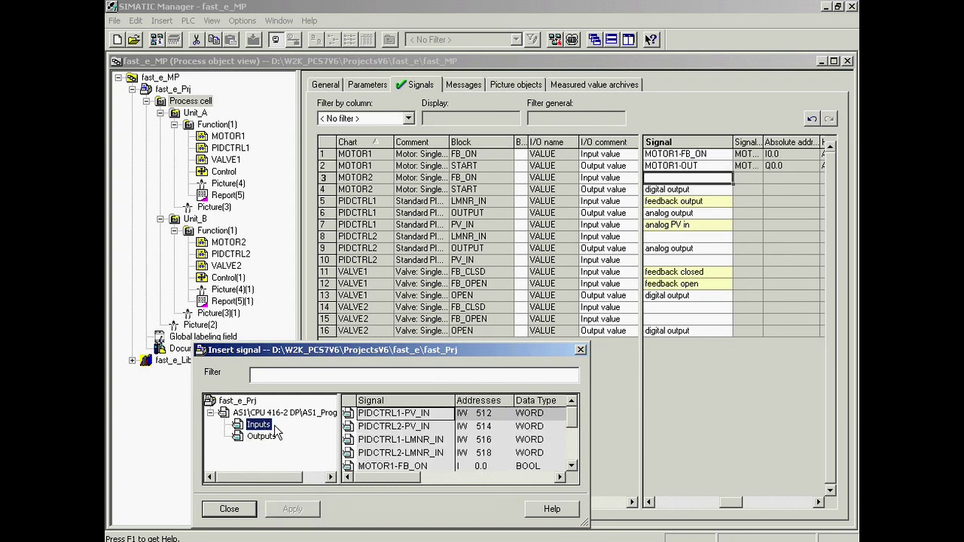
left_click(572, 465)
left_click(573, 466)
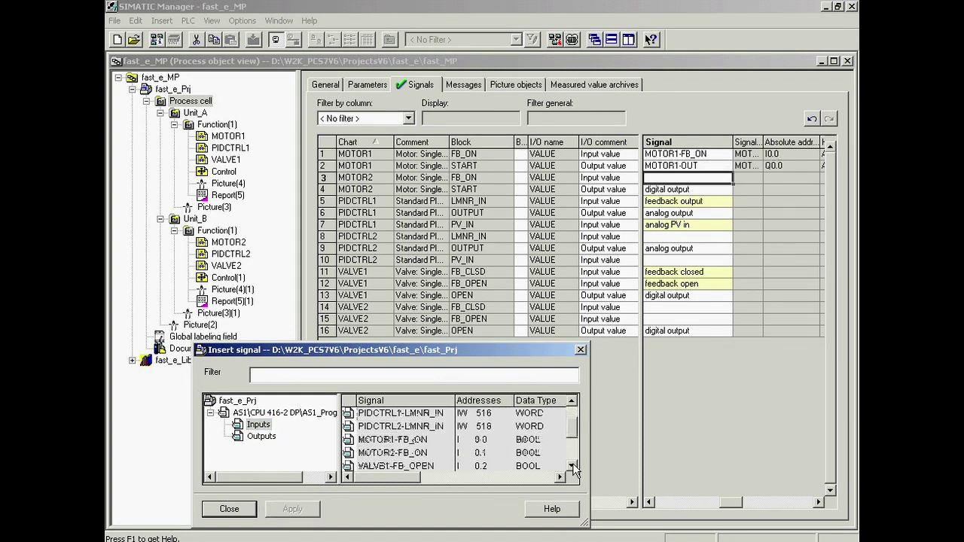
left_click(419, 453)
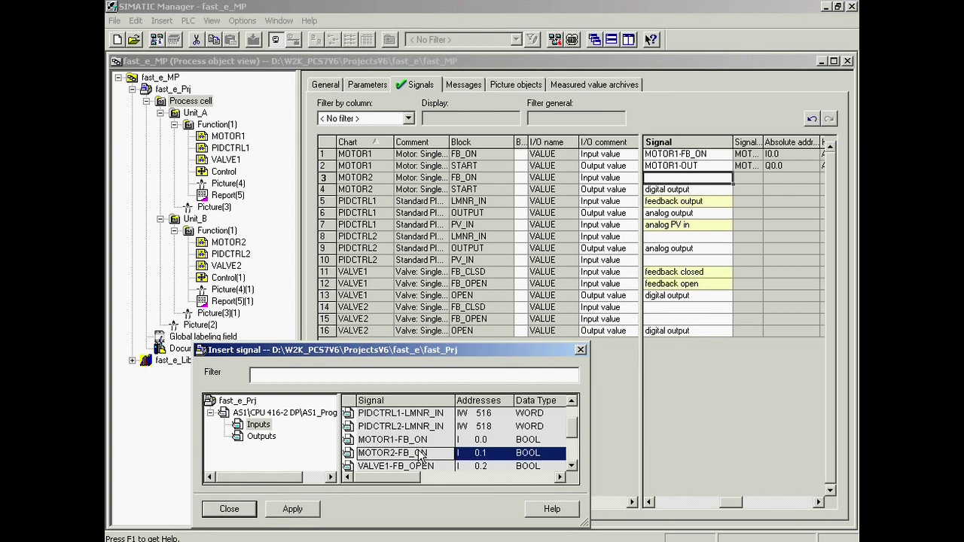
left_click(280, 511)
Assign MOTOR2-OUT (Q0.1) to MOTOR2's START output and select PIDCTRL1-LMNR_IN
left_click(264, 437)
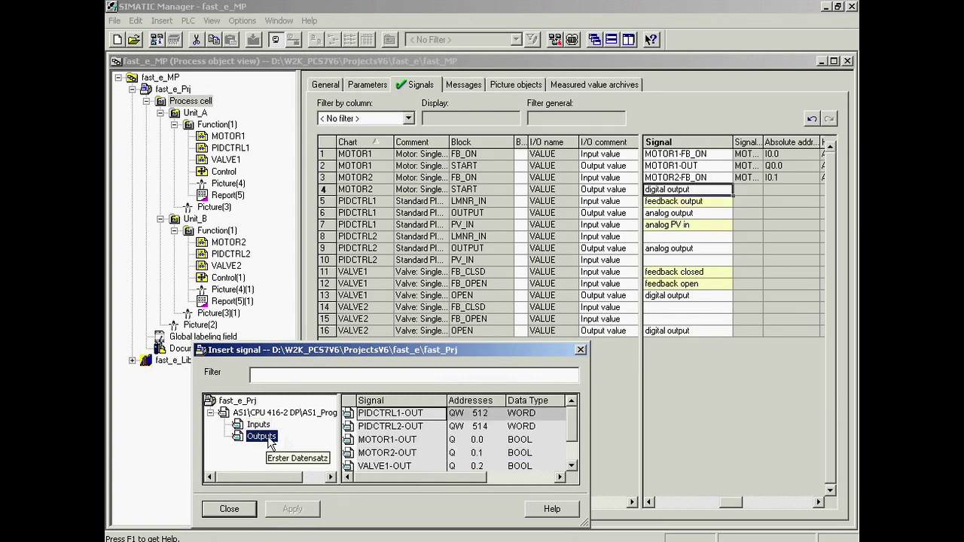
left_click(369, 454)
left_click(292, 509)
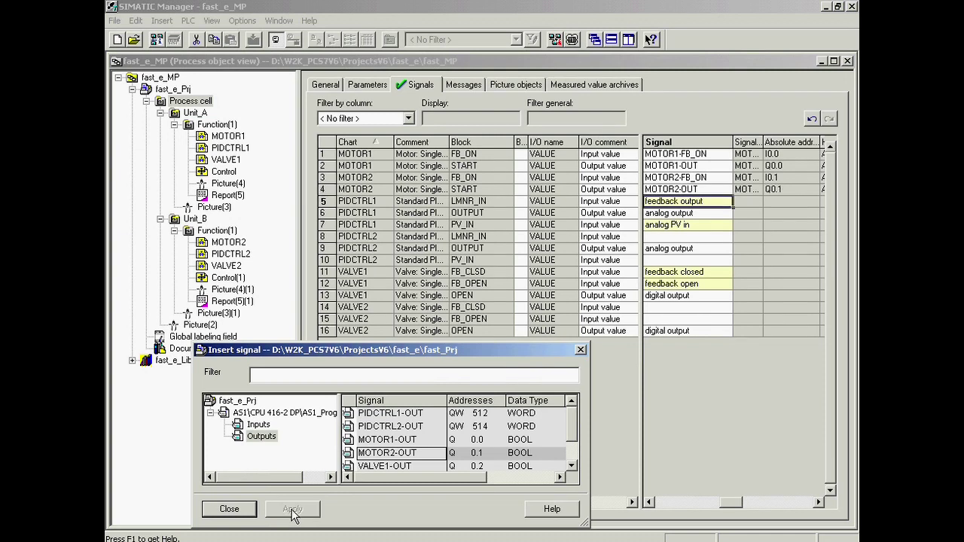
left_click(264, 426)
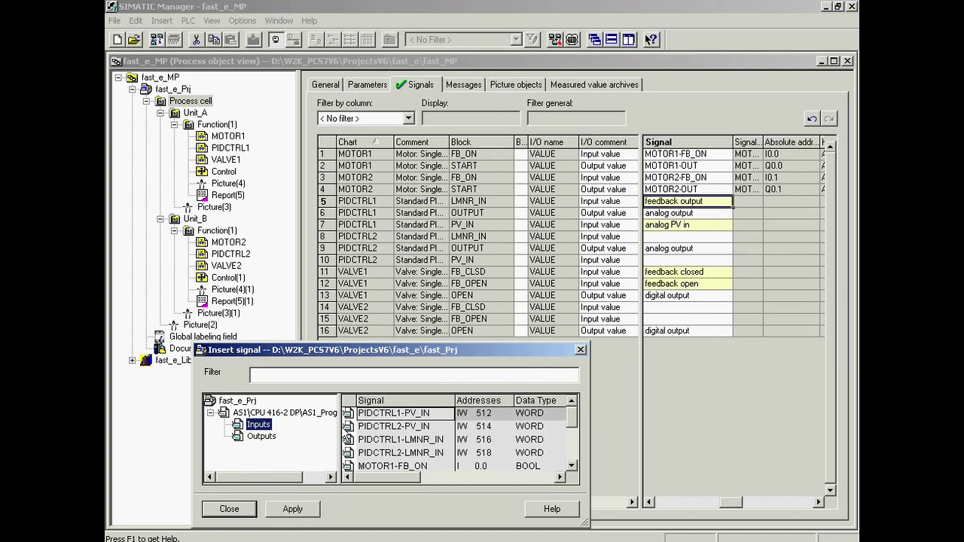
left_click(385, 441)
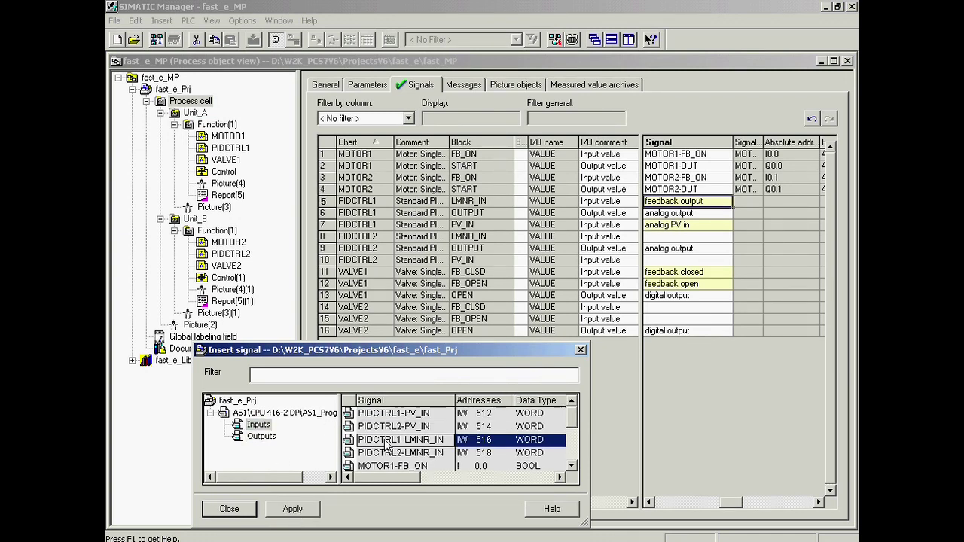
Wire PIDCTRL1's LMNR_IN, OUTPUT and PV_IN to IW516, QW512 and IW512
left_click(292, 509)
left_click(271, 438)
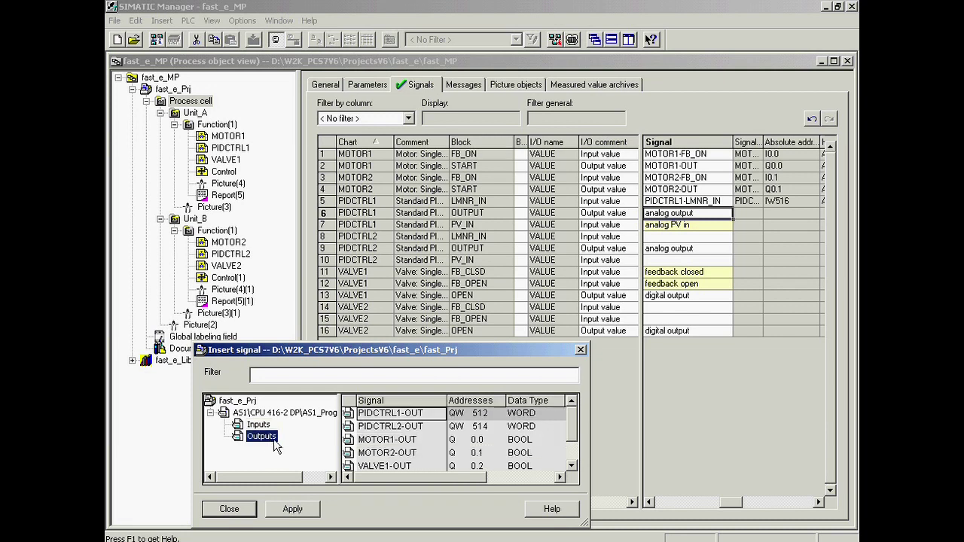
left_click(391, 414)
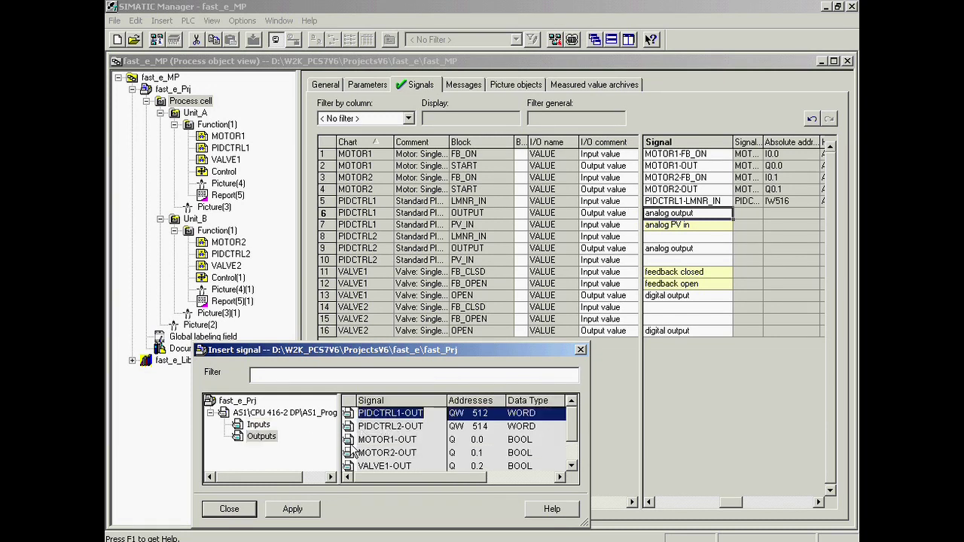
left_click(289, 509)
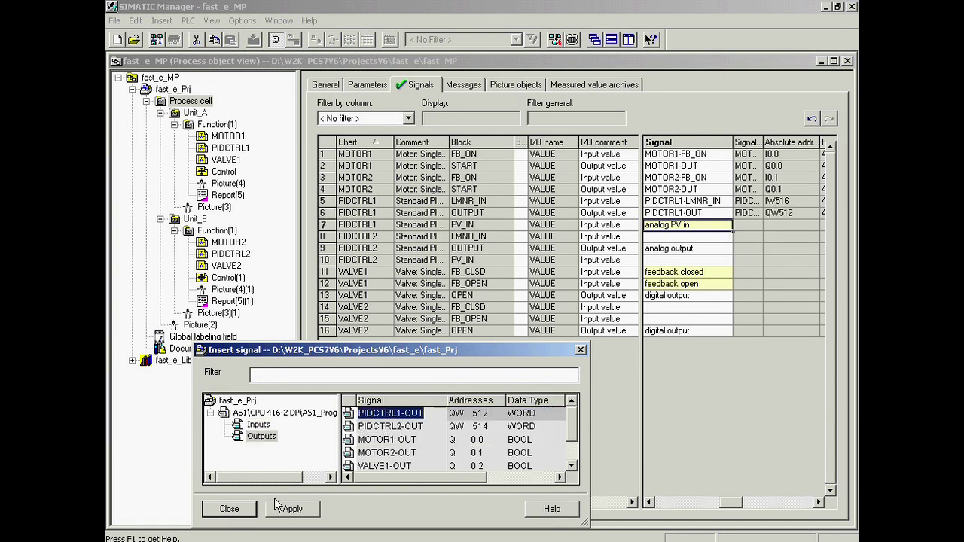
left_click(259, 426)
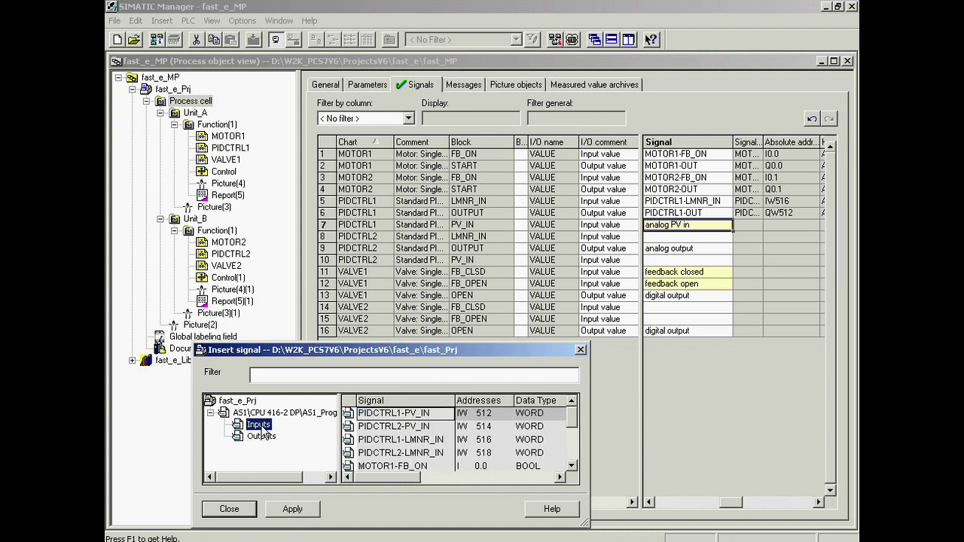
left_click(381, 416)
left_click(291, 510)
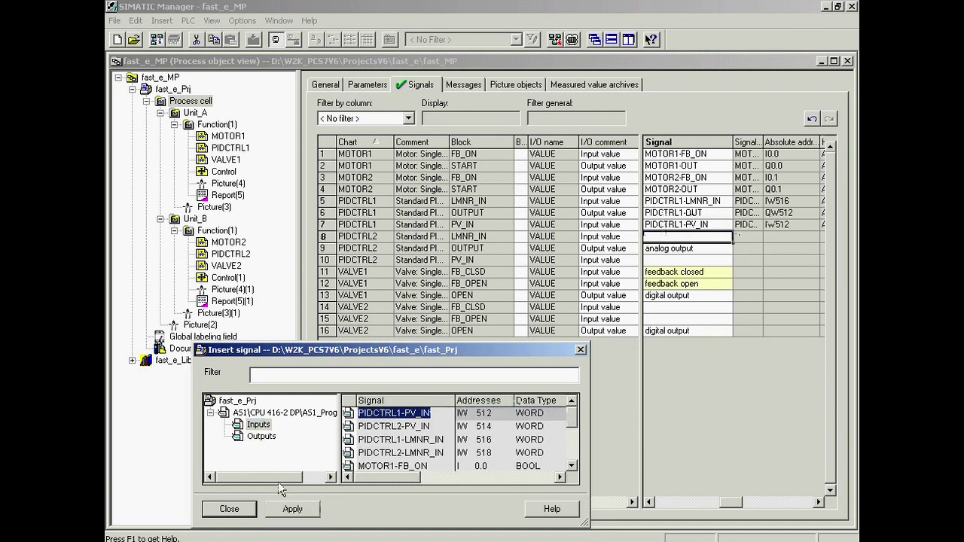
Wire PIDCTRL2's LMNR_IN, OUTPUT and PV_IN to IW518, QW514 and IW514
left_click(383, 454)
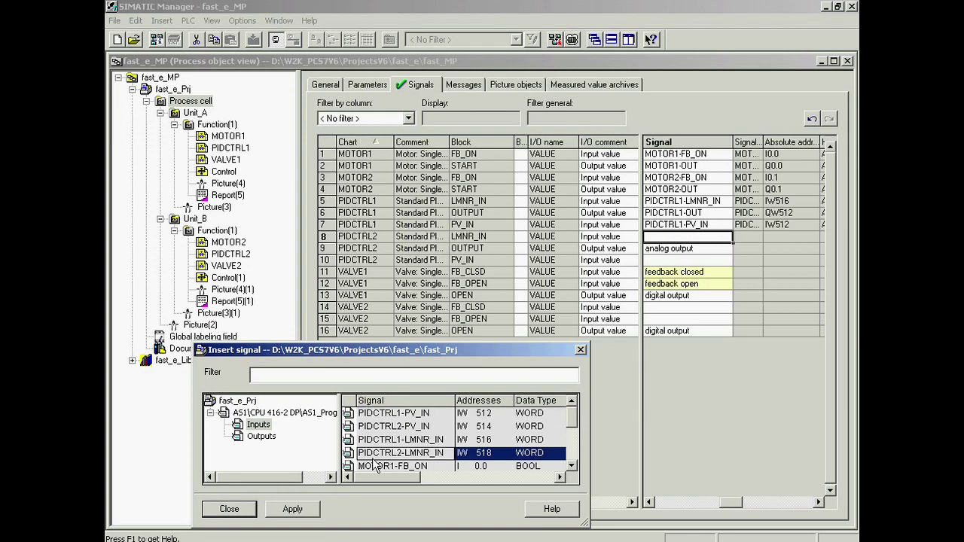
left_click(290, 510)
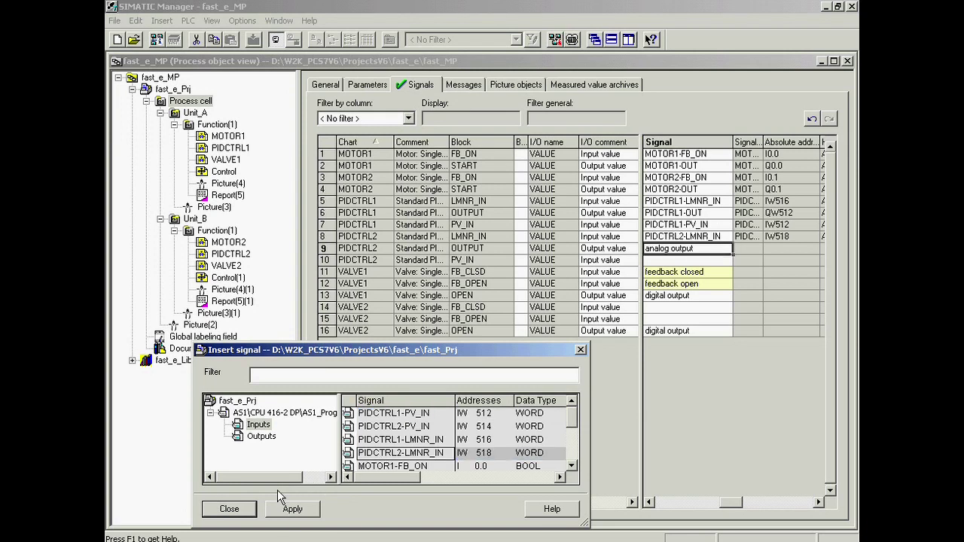
left_click(261, 438)
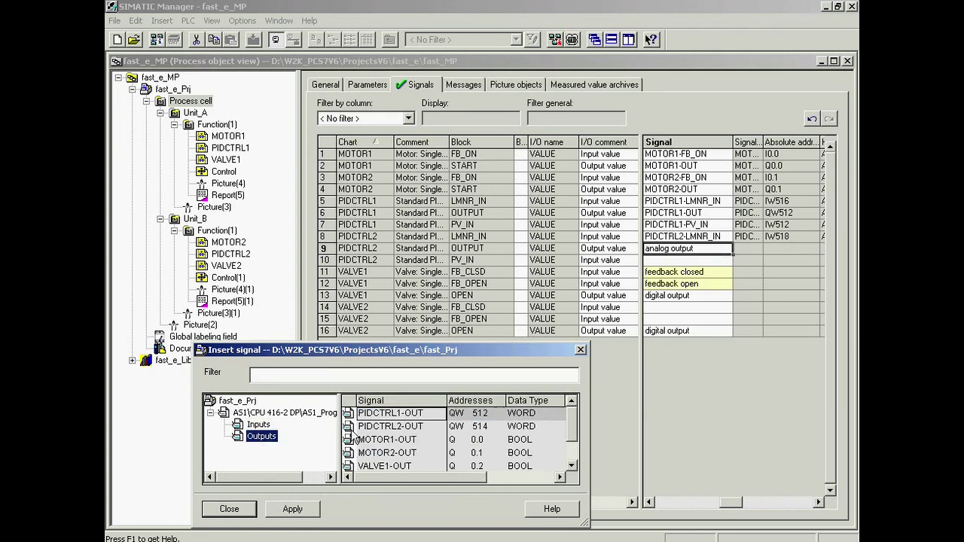
left_click(384, 428)
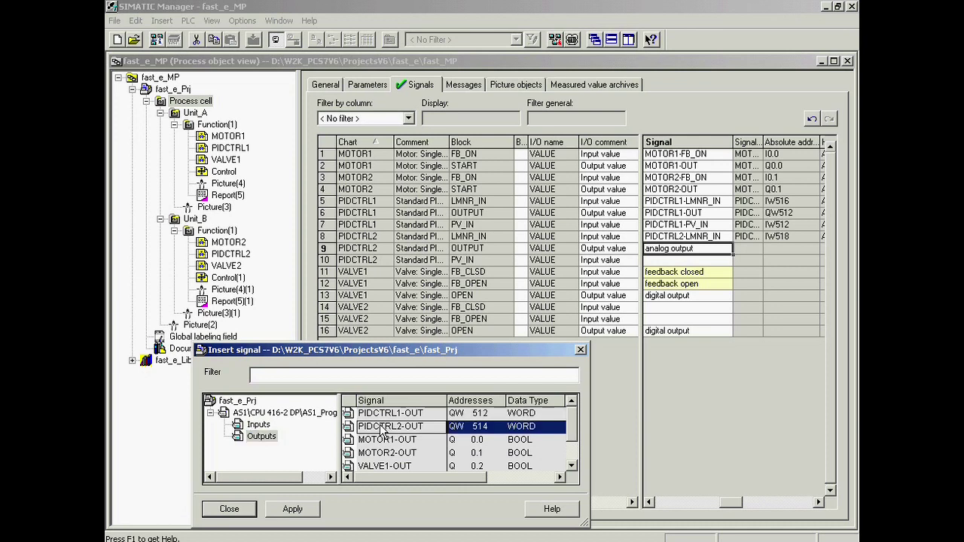
left_click(290, 510)
left_click(258, 424)
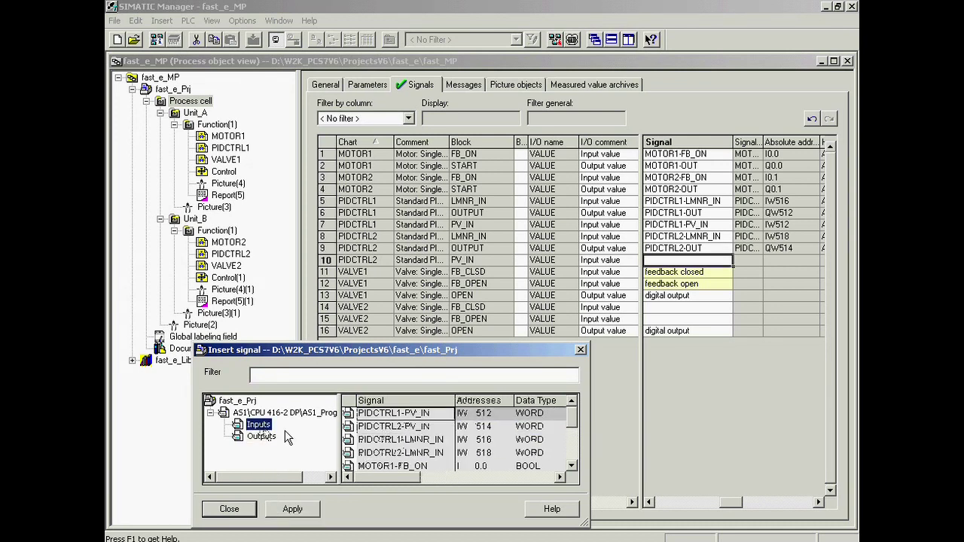
left_click(374, 428)
left_click(280, 512)
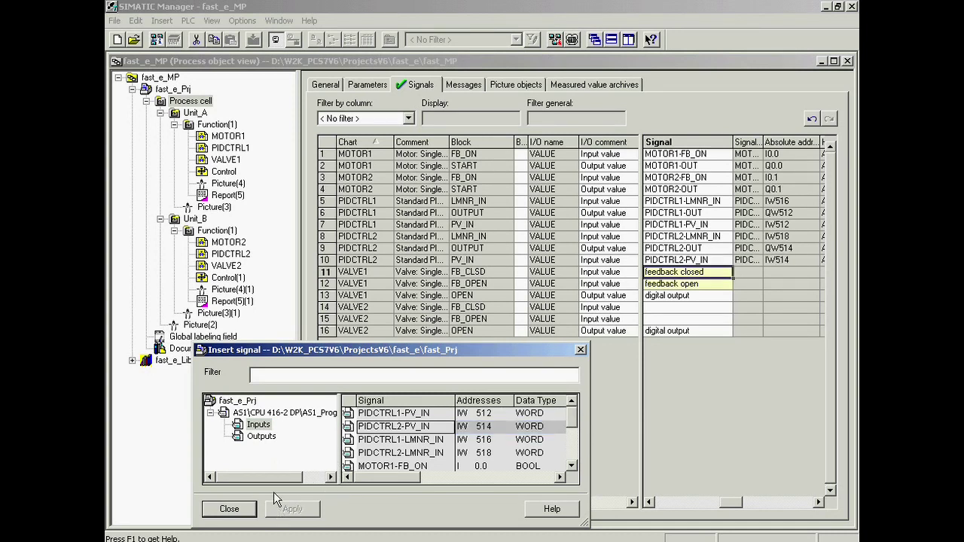
left_click_drag(574, 421, 576, 455)
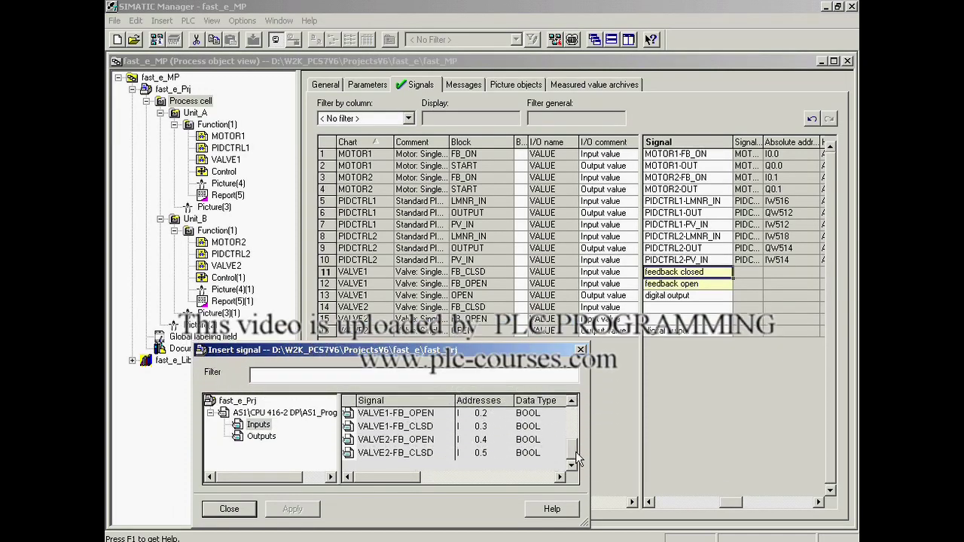
Wire VALVE1-FB_CLSD (I0.3), VALVE1-FB_OPEN (I0.2) and VALVE1-OUT (Q0.2) to rows 11–13
left_click(421, 427)
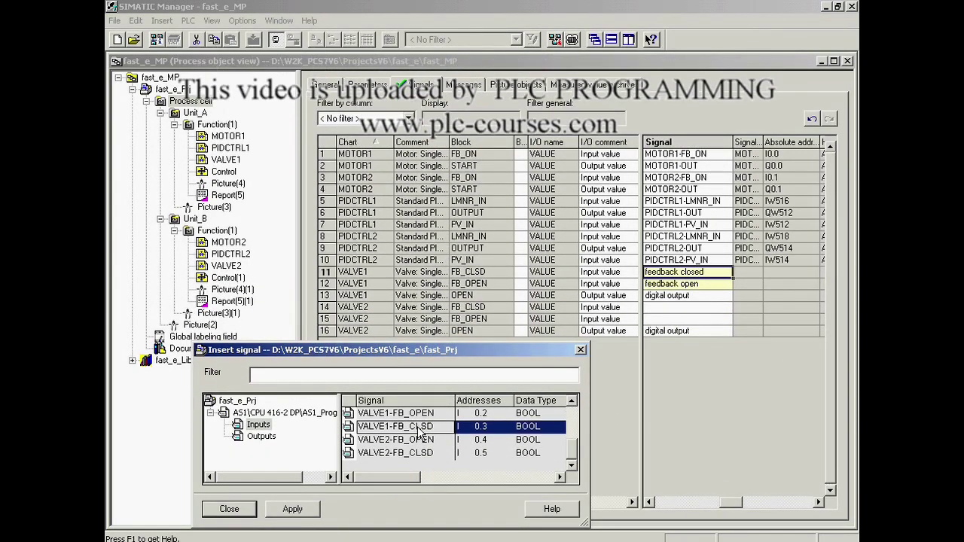
left_click(286, 510)
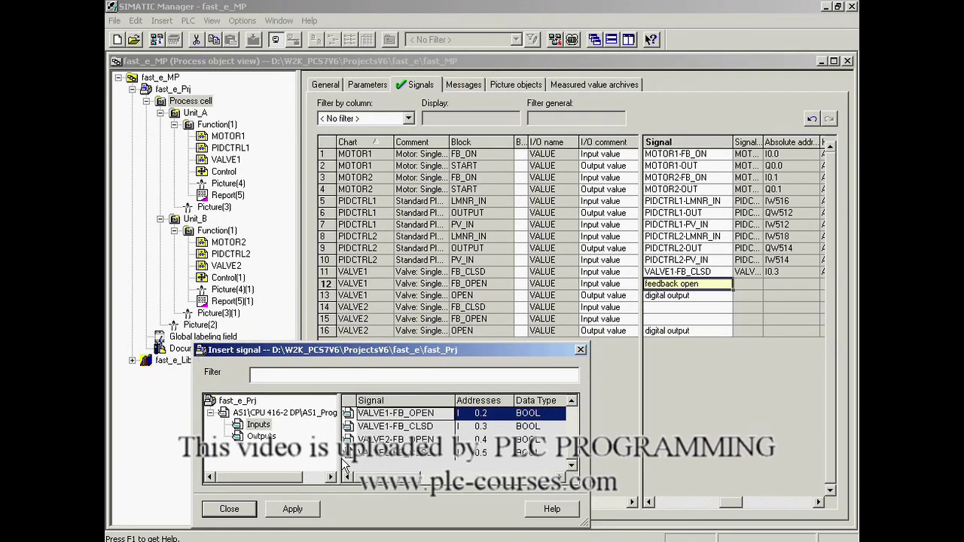
left_click(284, 510)
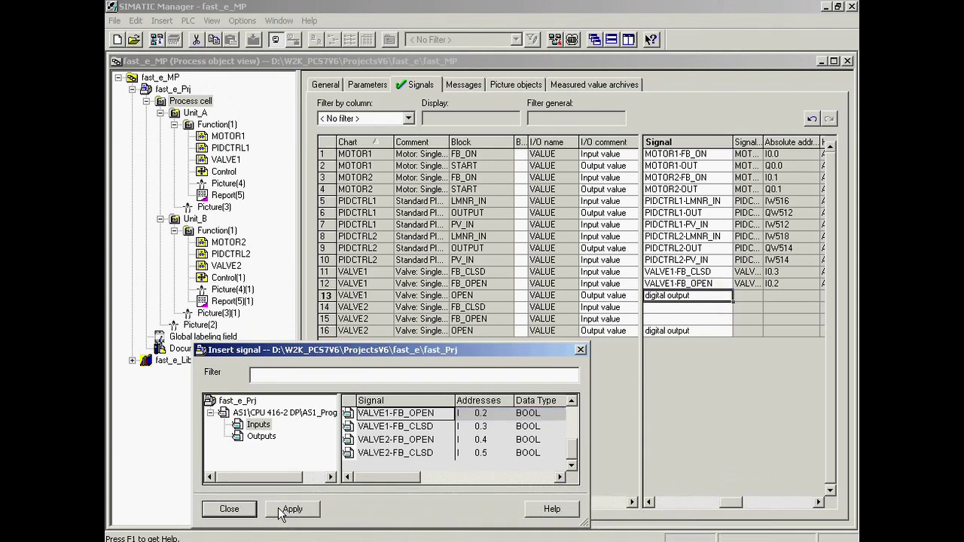
left_click(260, 437)
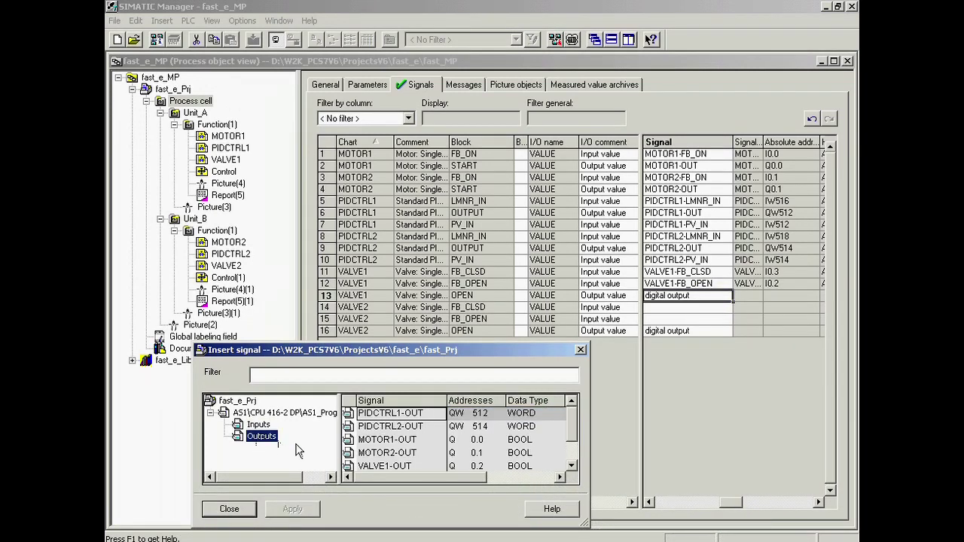
left_click(372, 464)
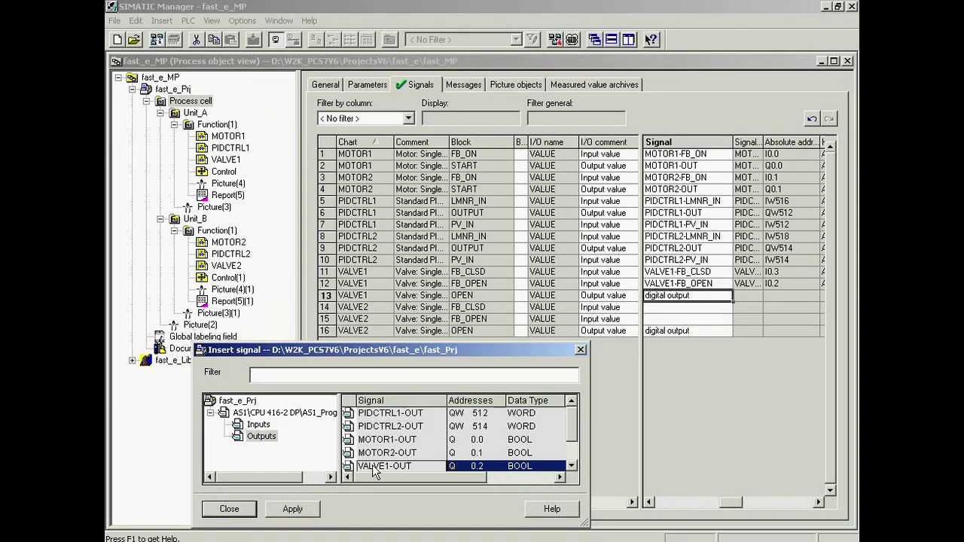
left_click(297, 511)
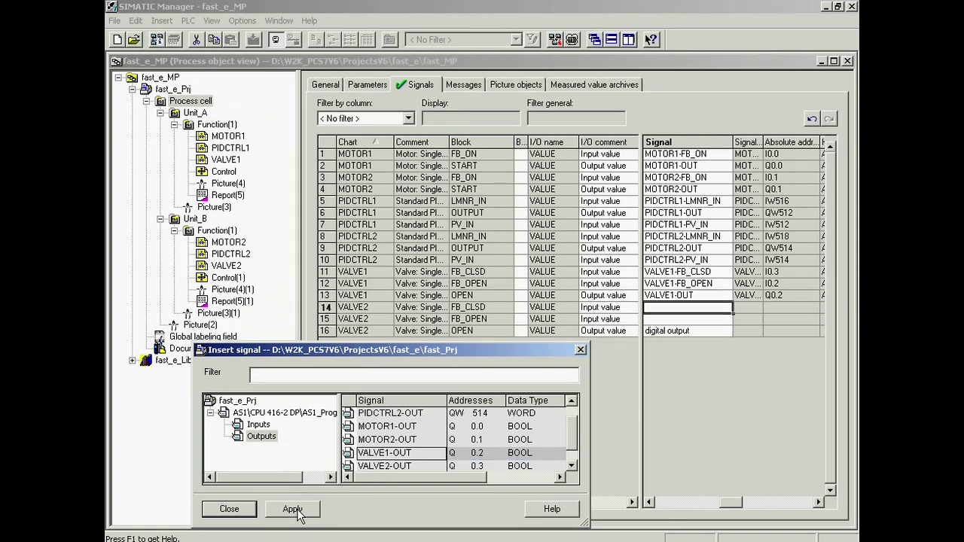
Wire VALVE2-FB_CLSD (I0.5), VALVE2-FB_OPEN (I0.4) and VALVE2-OUT (Q0.3) to rows 14–16
left_click(264, 425)
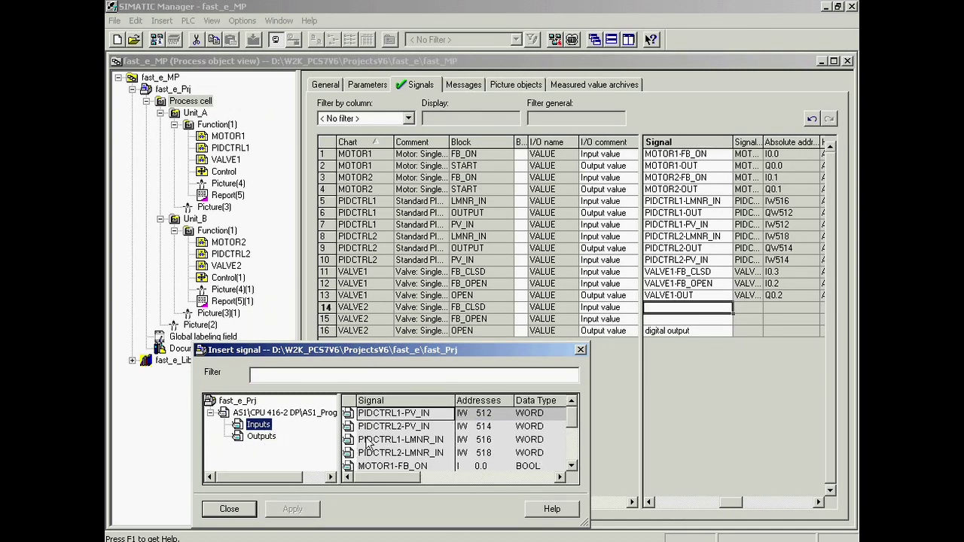
left_click_drag(573, 422, 579, 455)
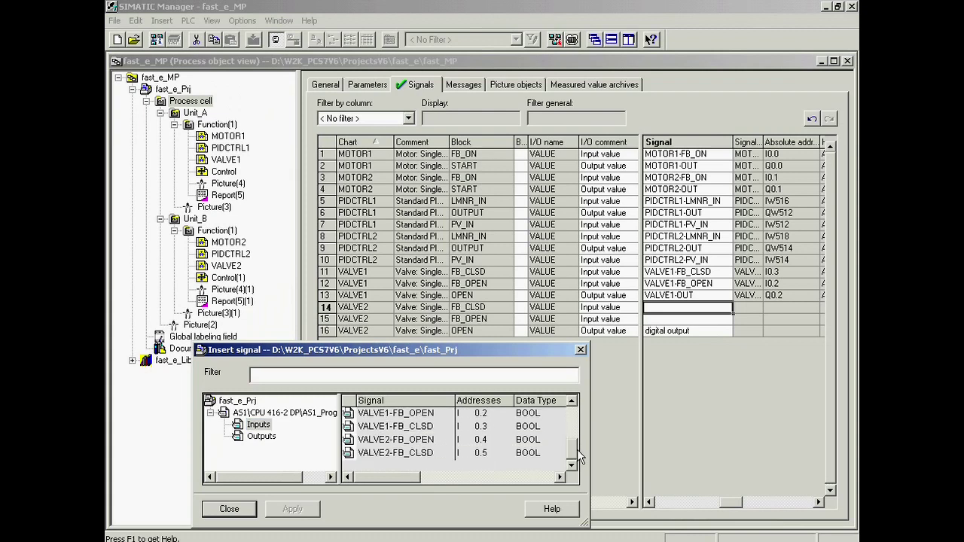
left_click(421, 453)
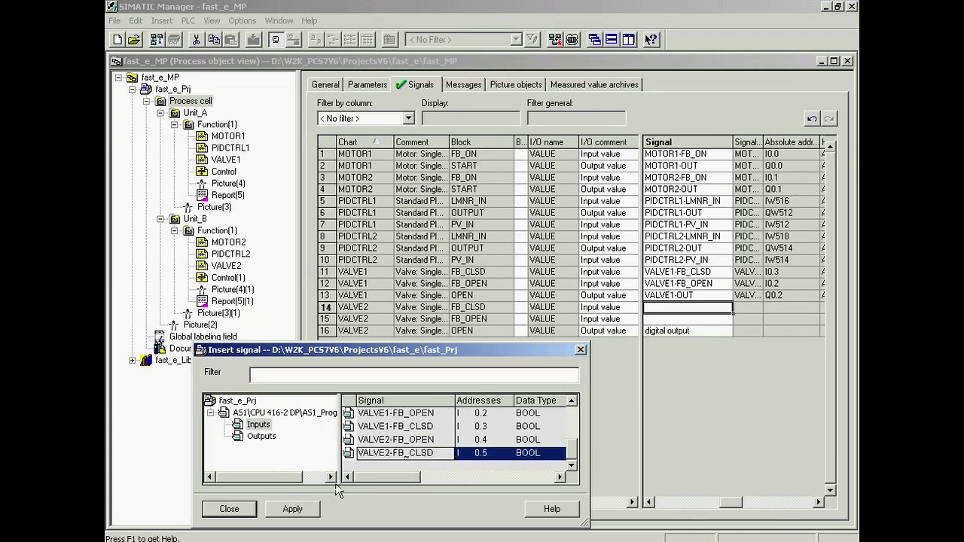
left_click(290, 511)
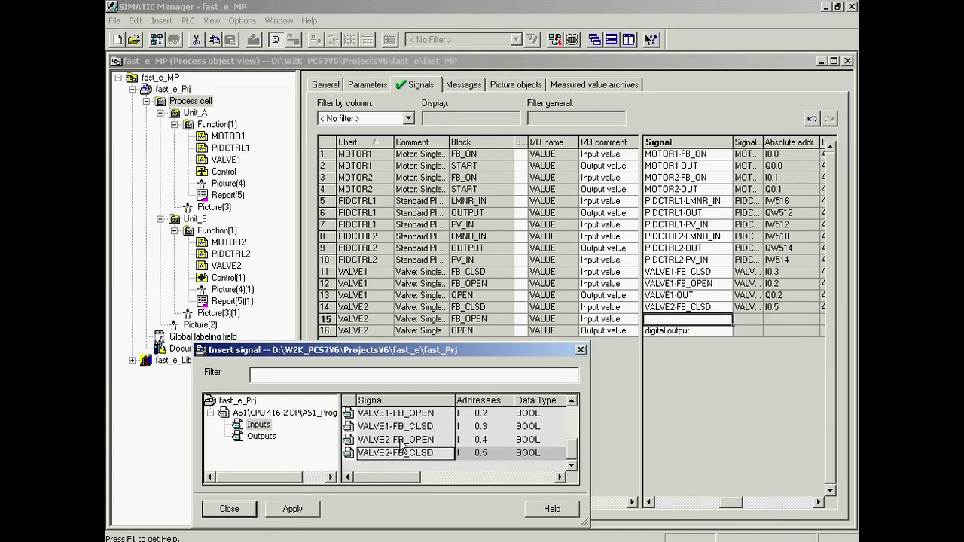
left_click(401, 441)
left_click(287, 511)
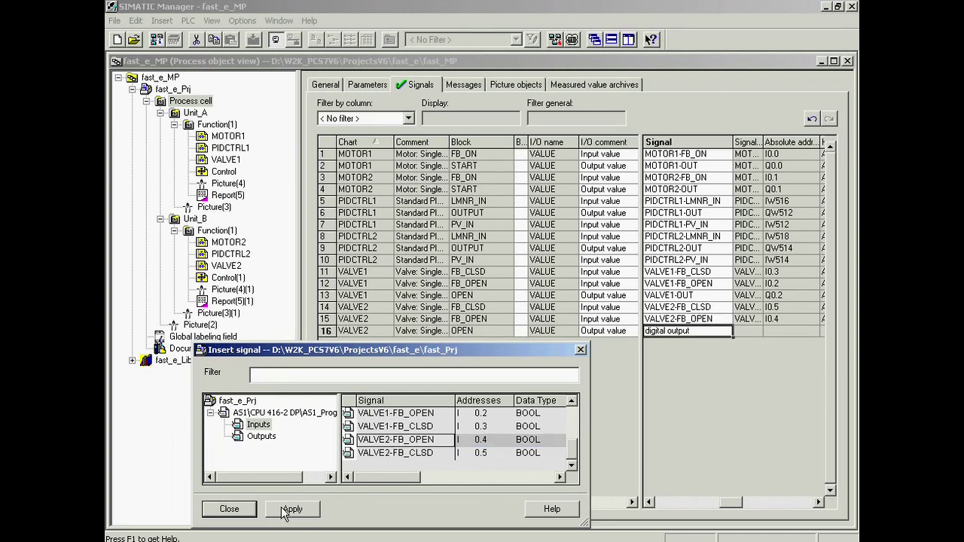
left_click(274, 436)
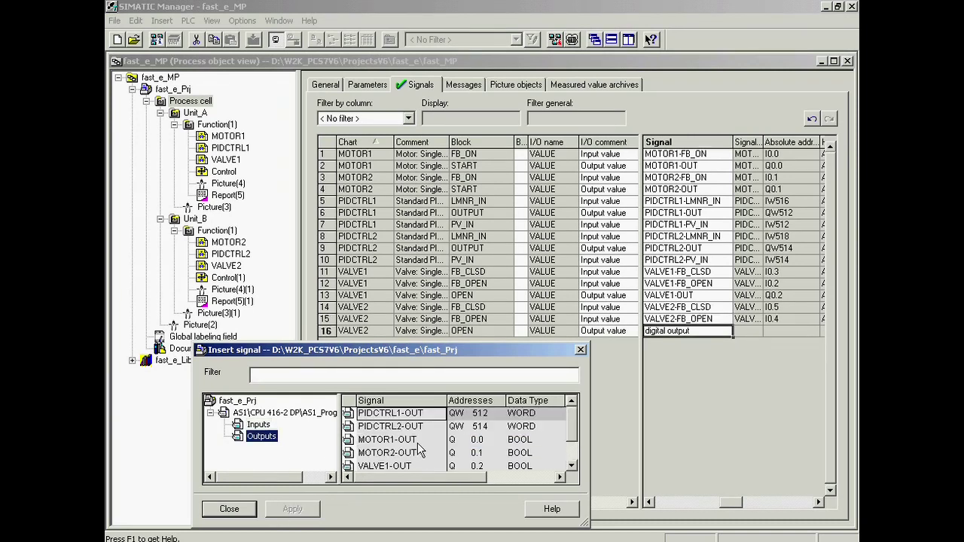
left_click(571, 465)
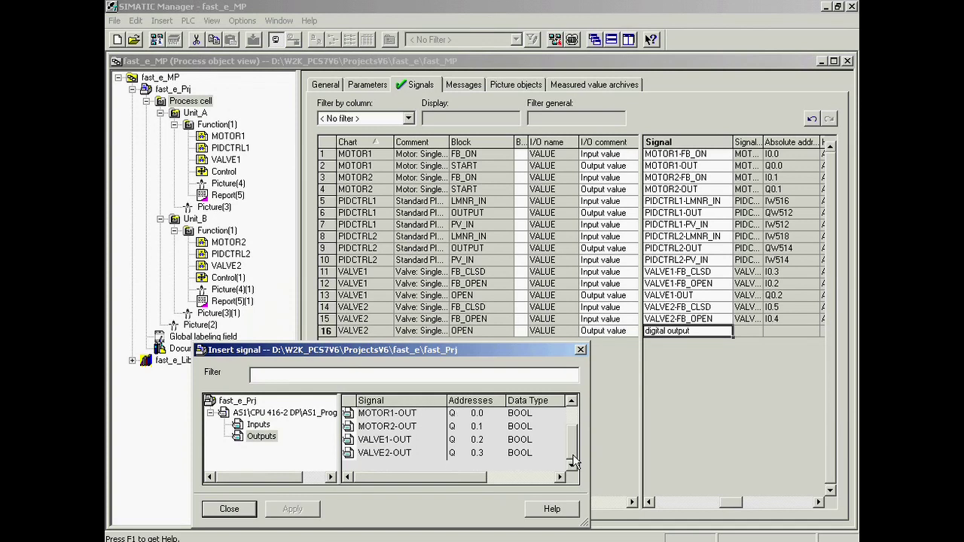
left_click(401, 455)
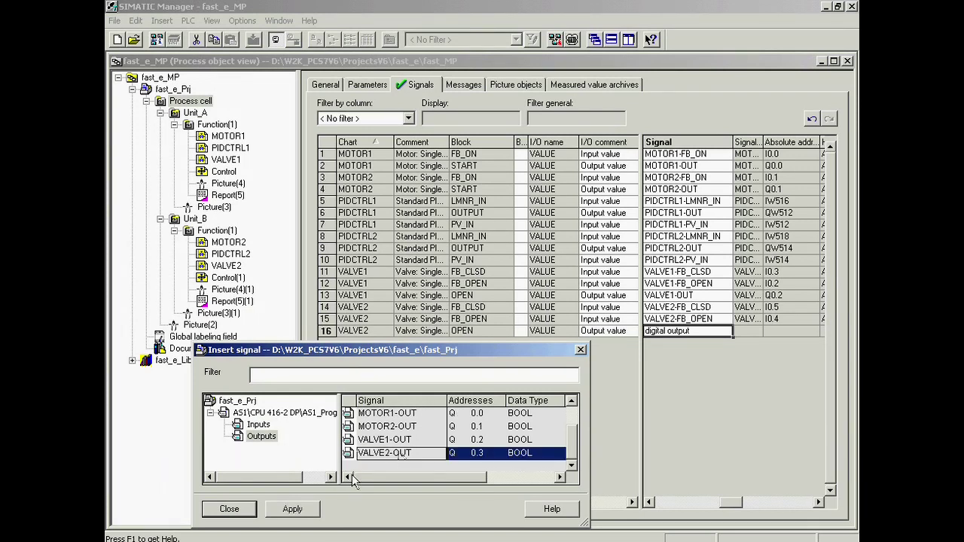
left_click(293, 512)
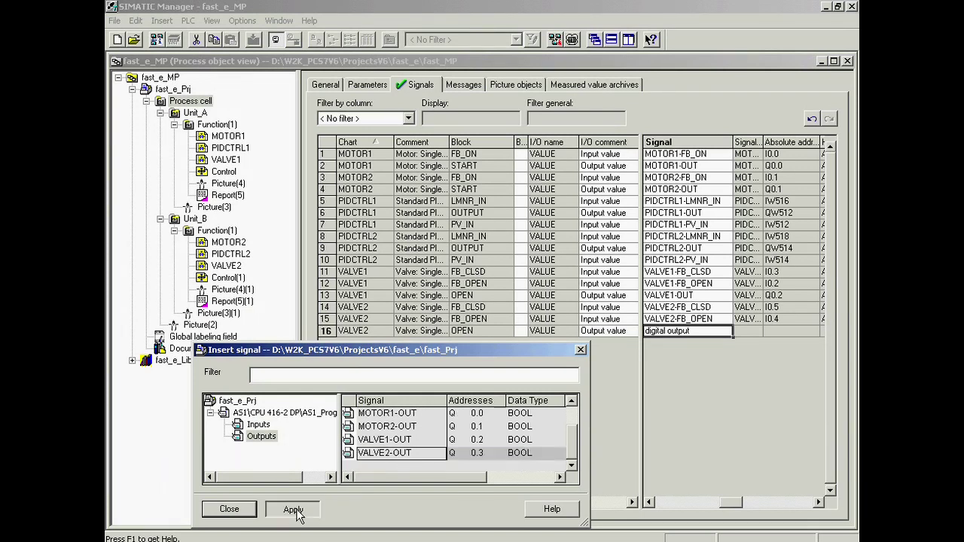
Close the Insert signal dialog and select VALVE1 under Unit_A to list its signals
left_click(229, 510)
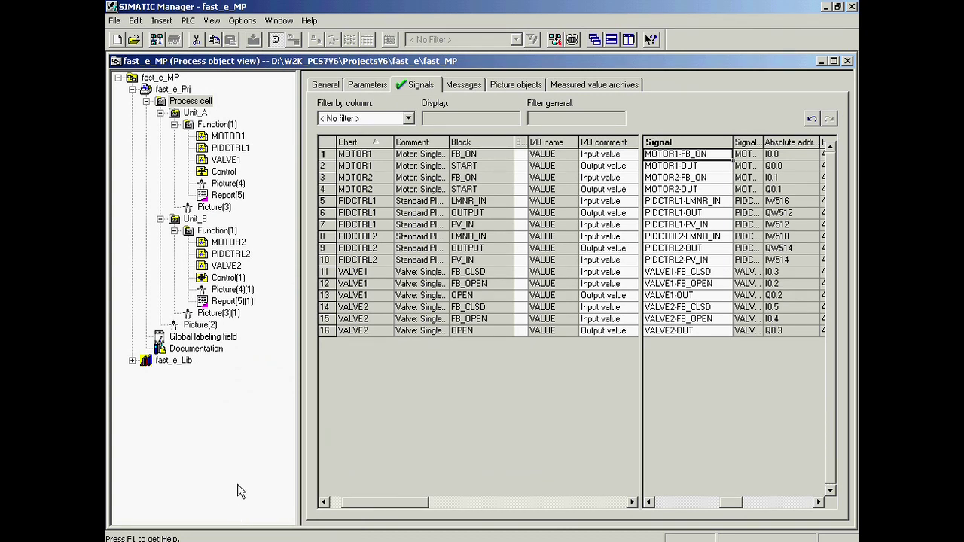
left_click(215, 156)
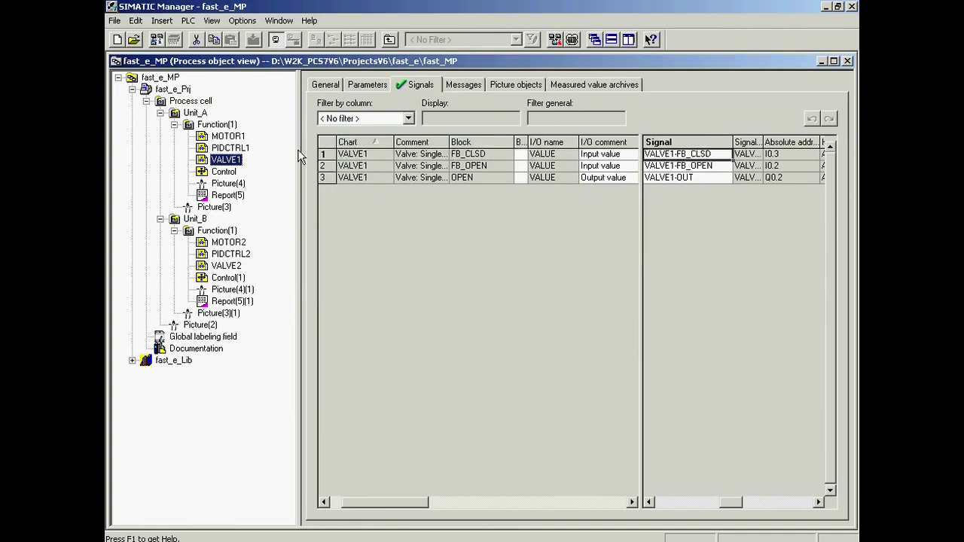
On VALVE1's Parameters tab, edit the TIME_MON value cell, clearing the old 5.0
left_click(370, 85)
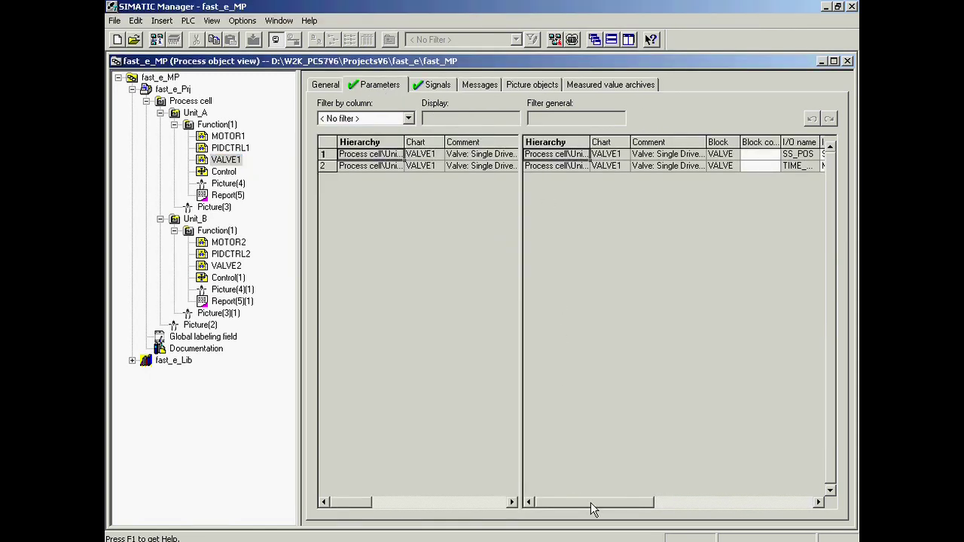
left_click_drag(591, 509, 653, 491)
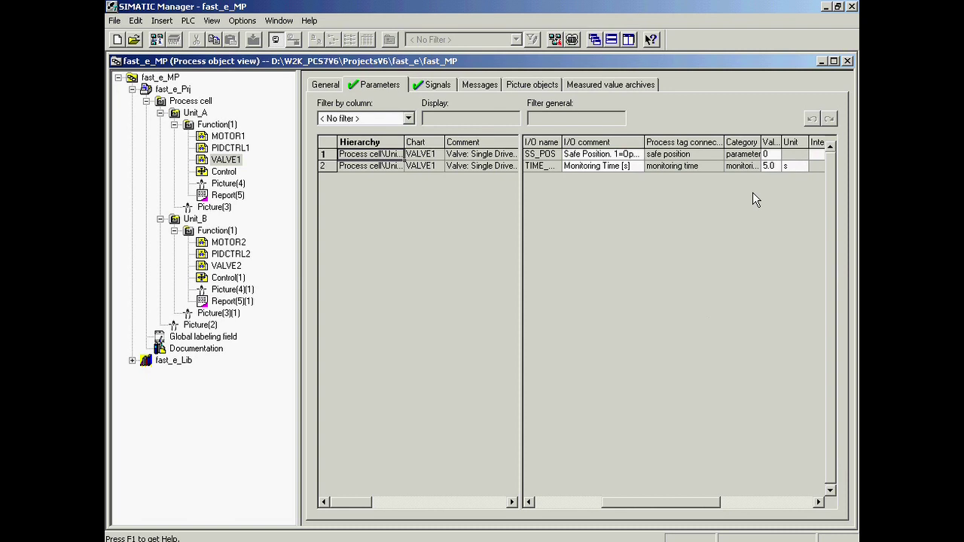
left_click(766, 167)
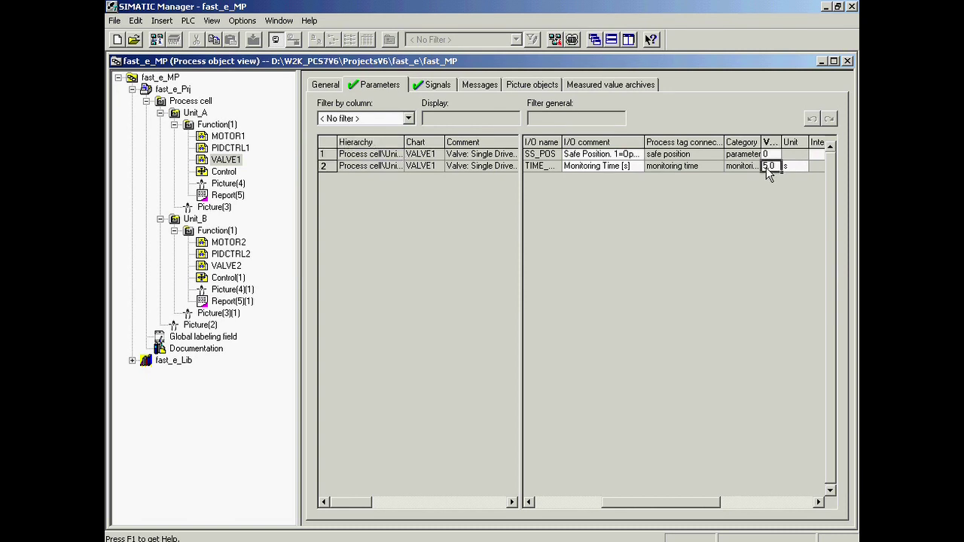
left_click(765, 167)
key("BackSpace")
key("BackSpace")
Change VALVE2's TIME_MON value to 6.0 and open its chart with Open Object
left_click(234, 266)
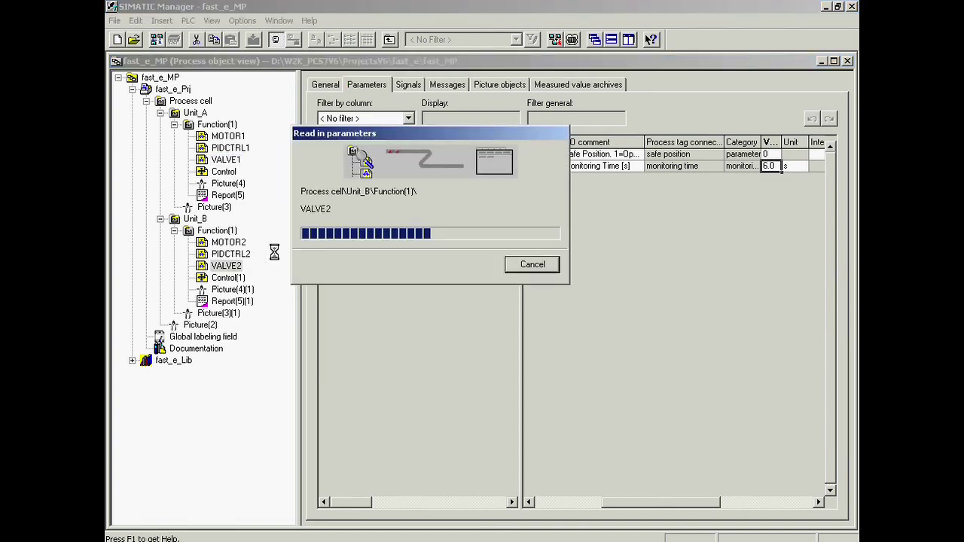
left_click(769, 172)
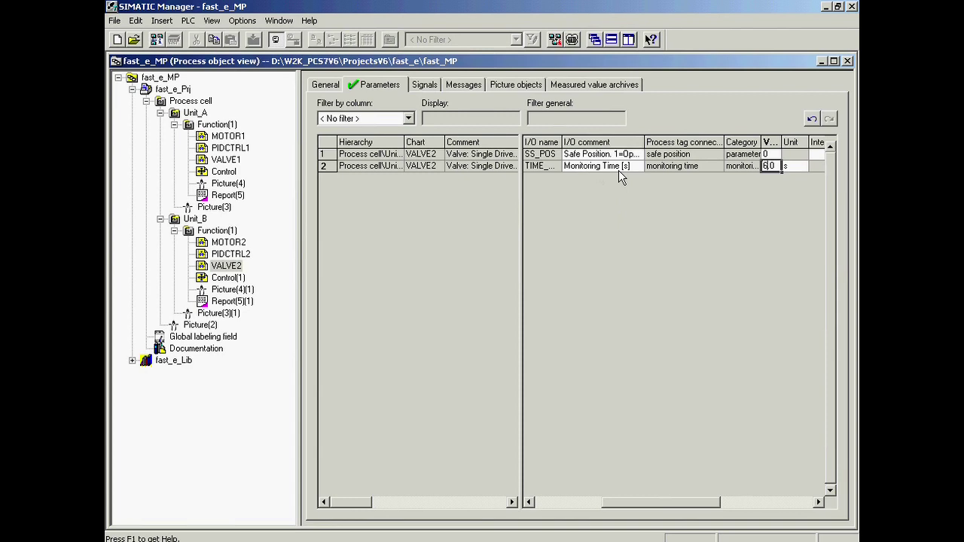
right_click(217, 271)
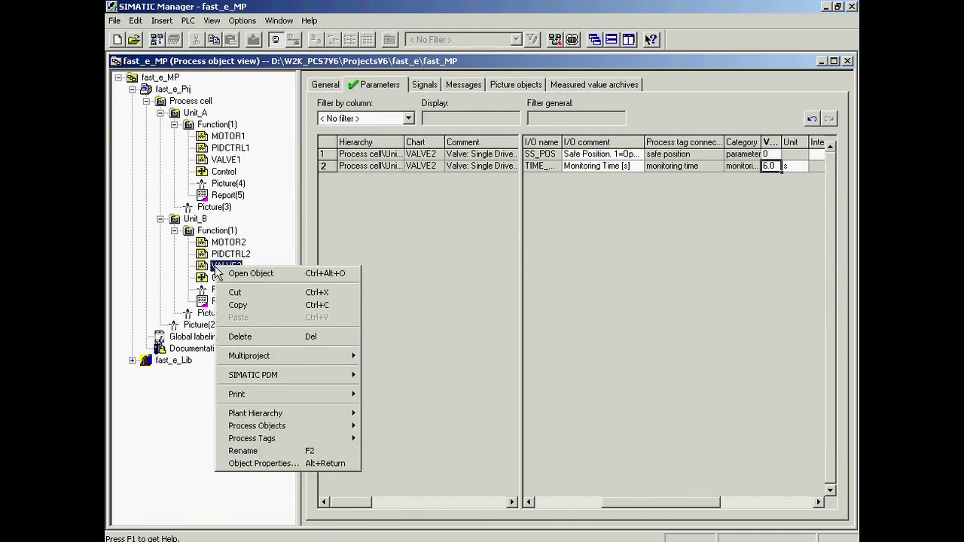
left_click(229, 273)
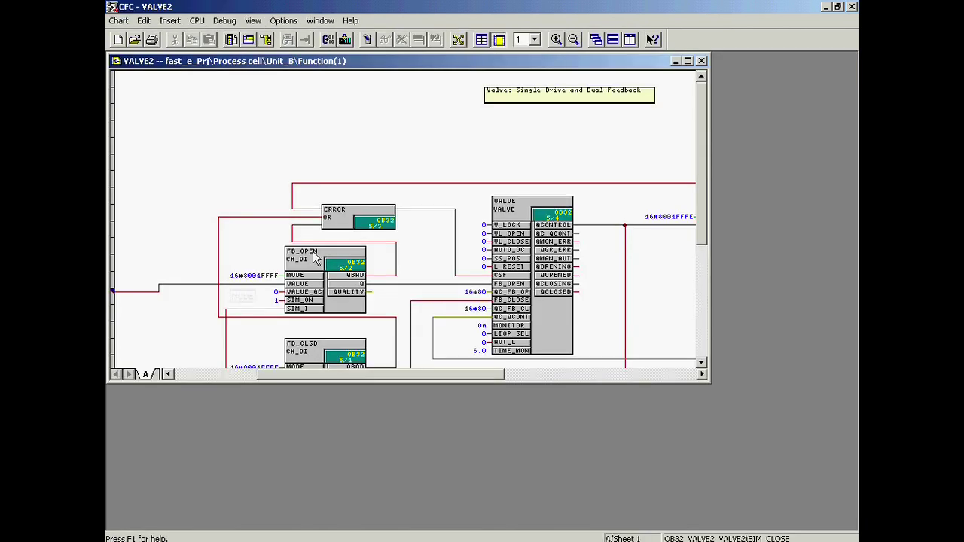
Maximize the VALVE2 chart and scroll to check signals I0.4, I0.5, Q0.3 and TIME_MON 6.0
left_click(688, 61)
left_click(194, 518)
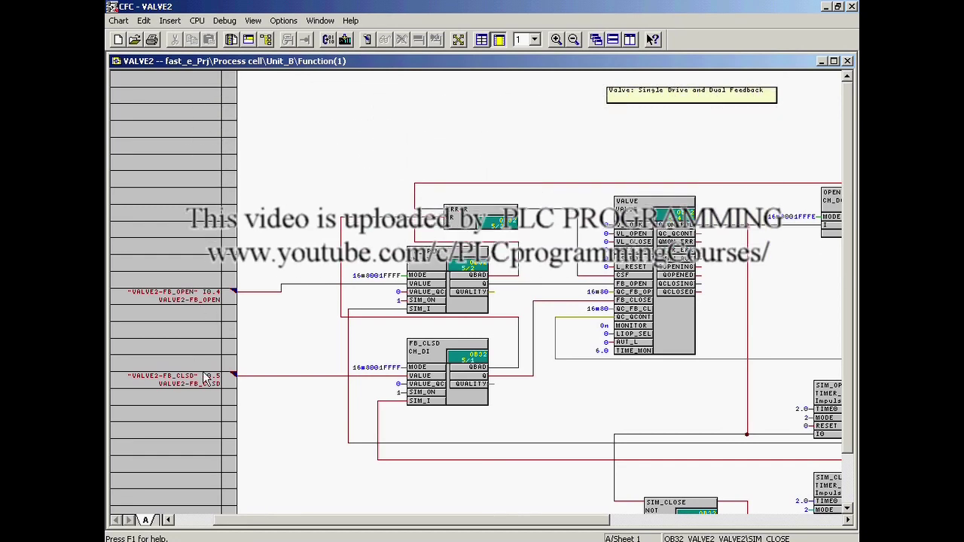
left_click_drag(243, 519, 464, 520)
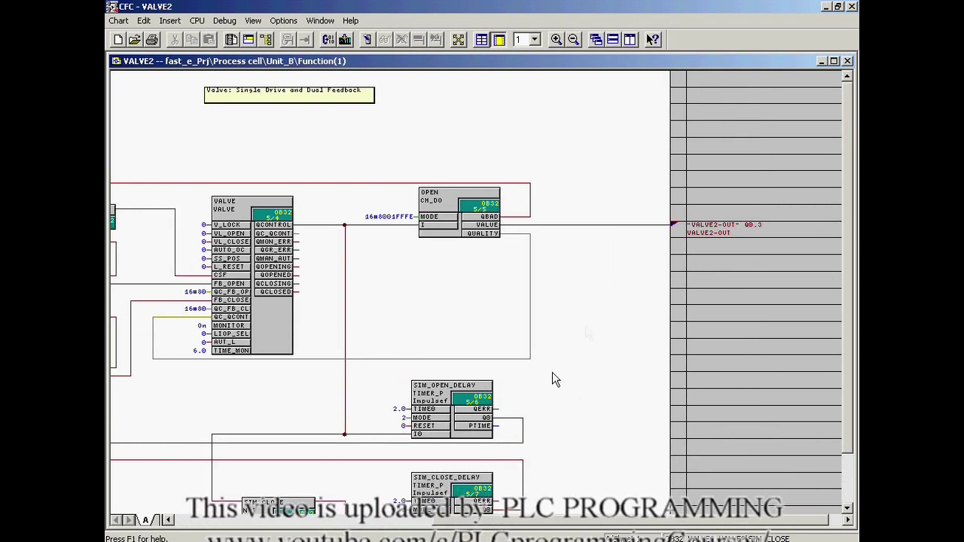